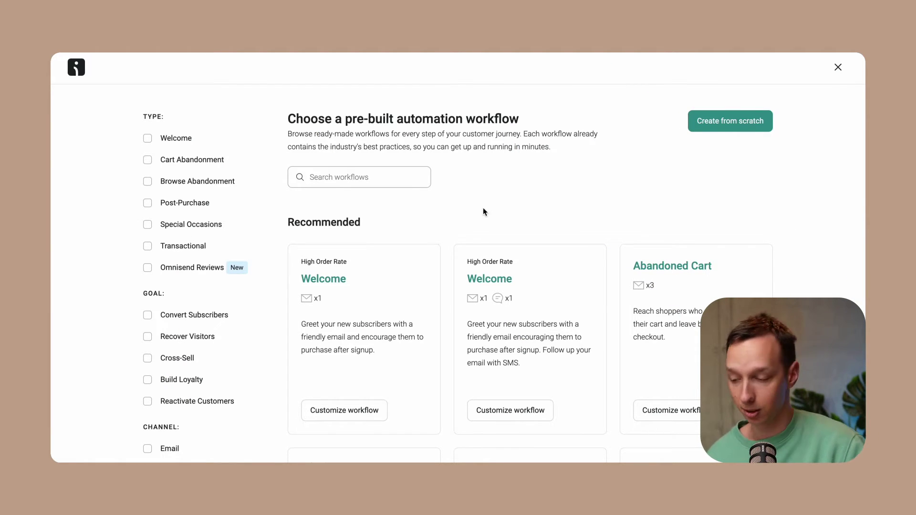
# Customize the Welcome template and insert a 50/50 A/B split after the 1-minute wait
pyautogui.click(331, 288)
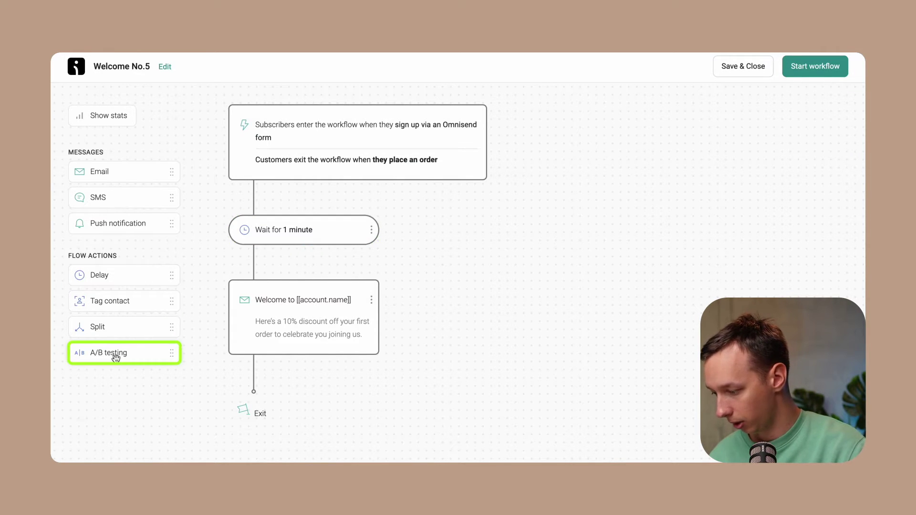
pyautogui.moveTo(116, 357); pyautogui.dragTo(246, 271)
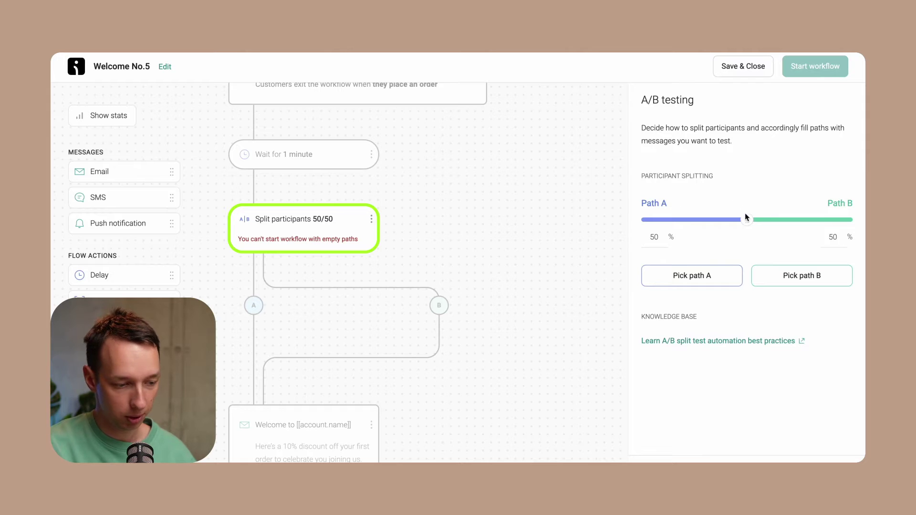
pyautogui.moveTo(746, 219)
pyautogui.mouseDown()
pyautogui.moveTo(767, 218)
pyautogui.moveTo(723, 218)
pyautogui.moveTo(746, 219)
pyautogui.mouseUp()
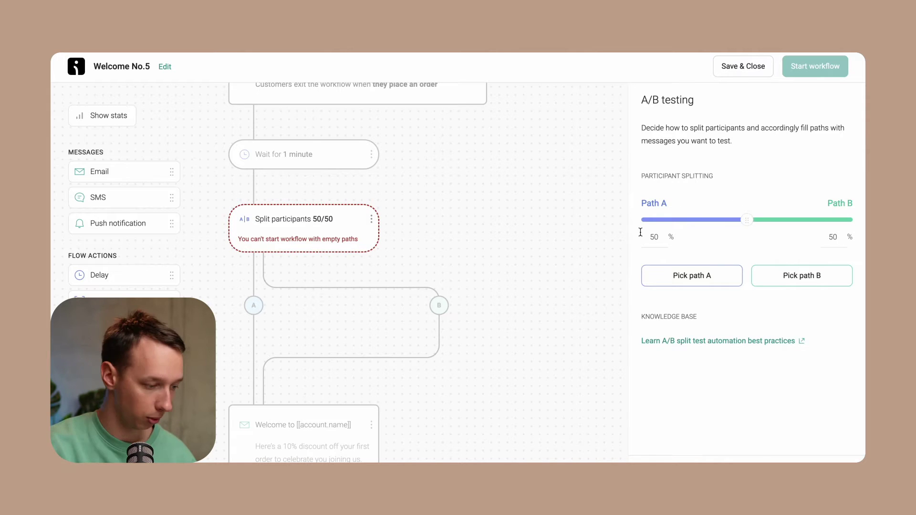
pyautogui.click(479, 273)
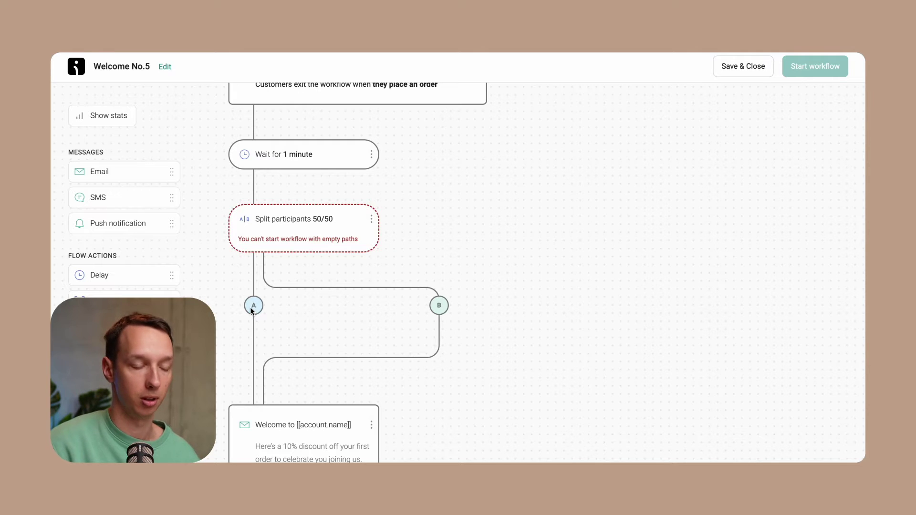
# Put the welcome email on path A as 'Produt highlights' and a new 'Brand story' email on path B
pyautogui.moveTo(293, 448); pyautogui.dragTo(254, 319)
pyautogui.moveTo(106, 171); pyautogui.dragTo(453, 295)
pyautogui.click(665, 172)
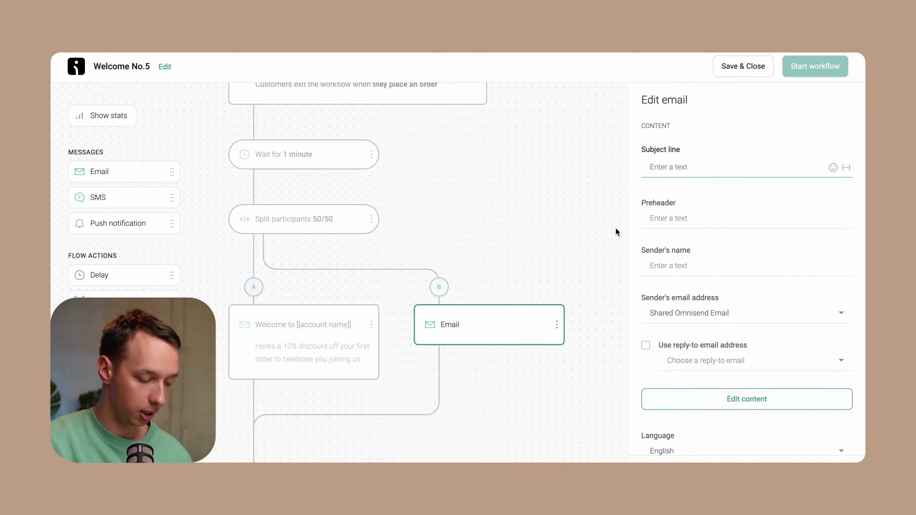
pyautogui.write('Brand story')
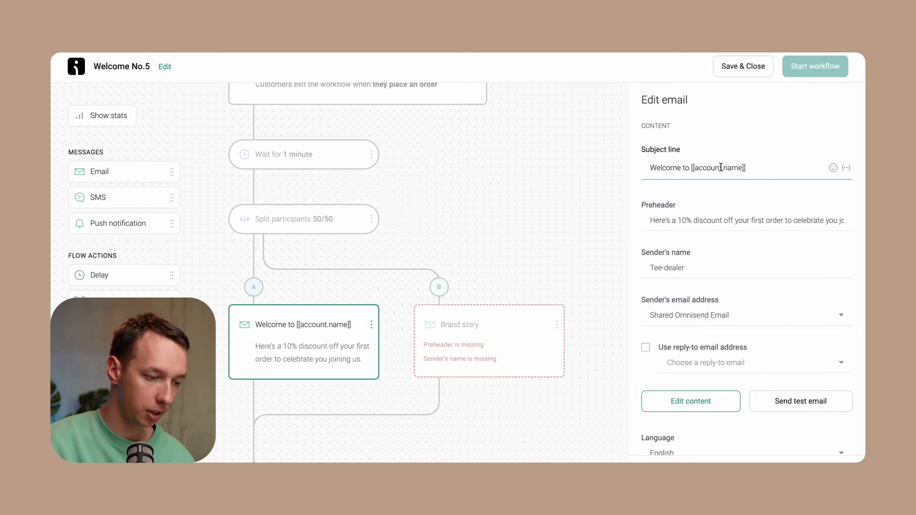
pyautogui.tripleClick(721, 168)
pyautogui.write('Produt')
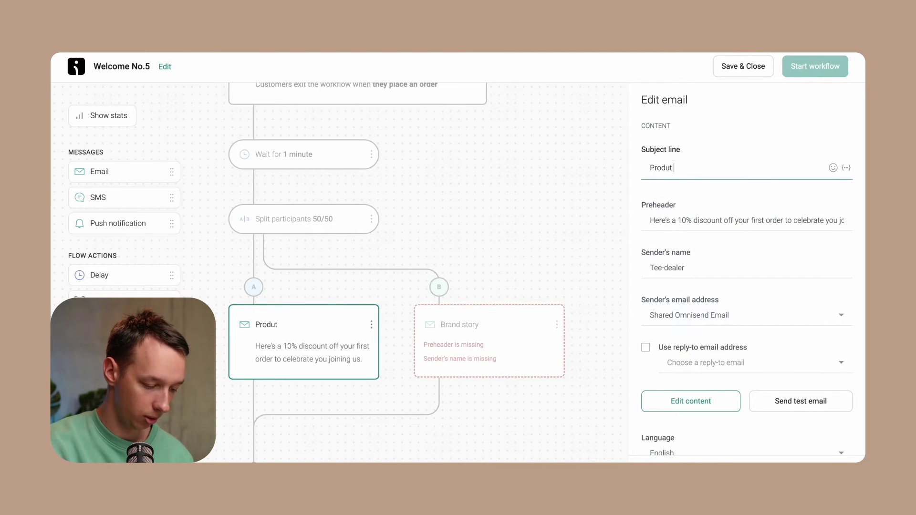
pyautogui.write(' highlights')
pyautogui.click(583, 190)
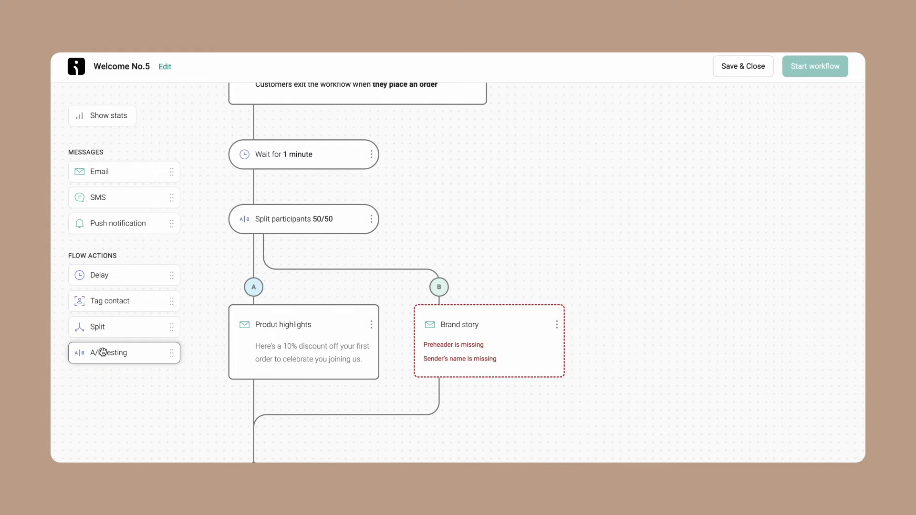
# Nest a 50/50 A/B split in path B, with Brand story on branch A and a new SMS on branch B
pyautogui.moveTo(103, 352); pyautogui.dragTo(434, 302)
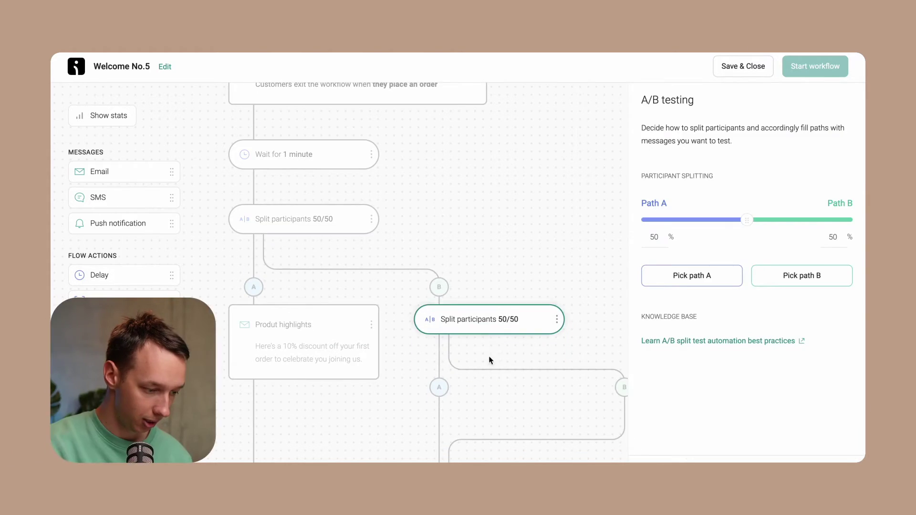
pyautogui.scroll(-1, 471, 391)
pyautogui.click(501, 241)
pyautogui.scroll(-2, 460, 377)
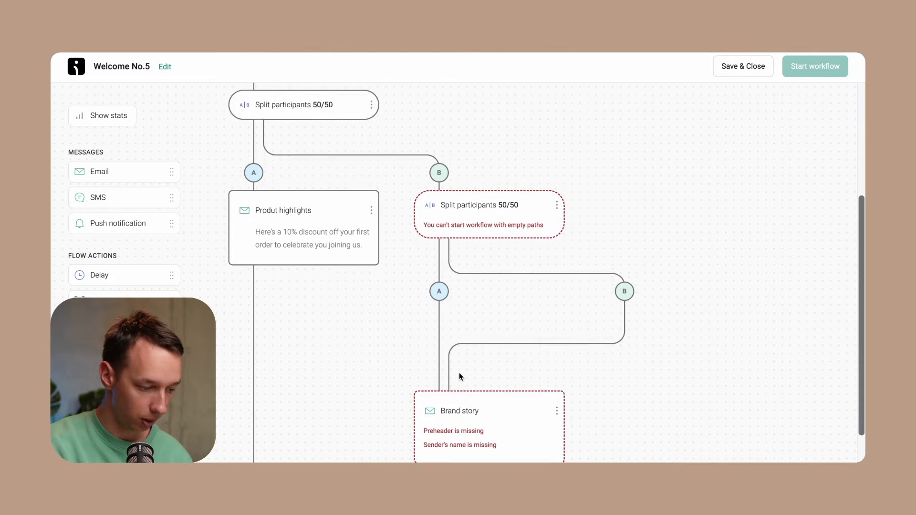
pyautogui.moveTo(430, 409); pyautogui.dragTo(436, 295)
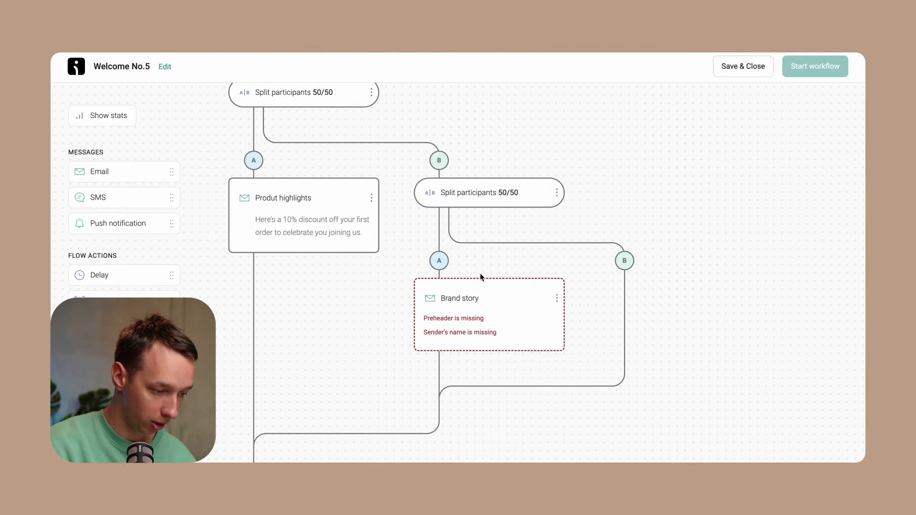
pyautogui.moveTo(97, 197); pyautogui.dragTo(676, 286)
pyautogui.click(680, 343)
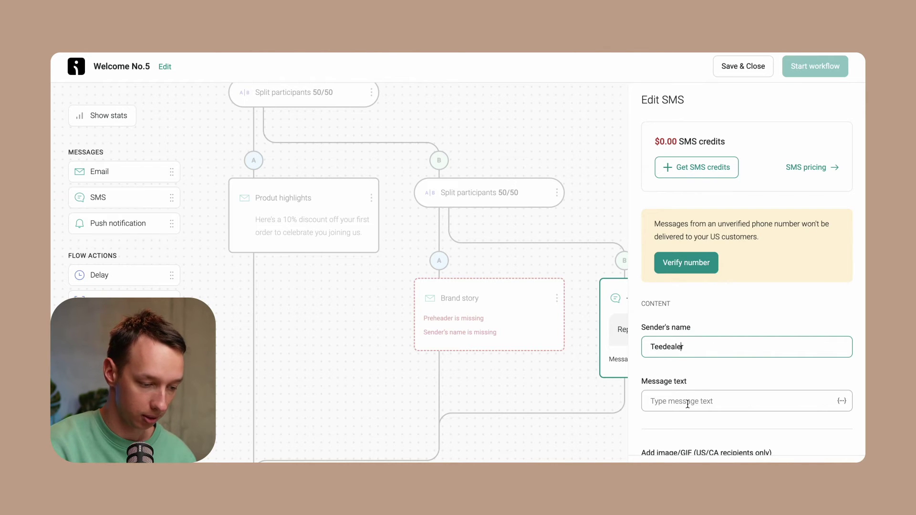
# Write 'Brand s' as the nested SMS's message text
pyautogui.scroll(-1, 687, 403)
pyautogui.click(687, 377)
pyautogui.write('Brand story')
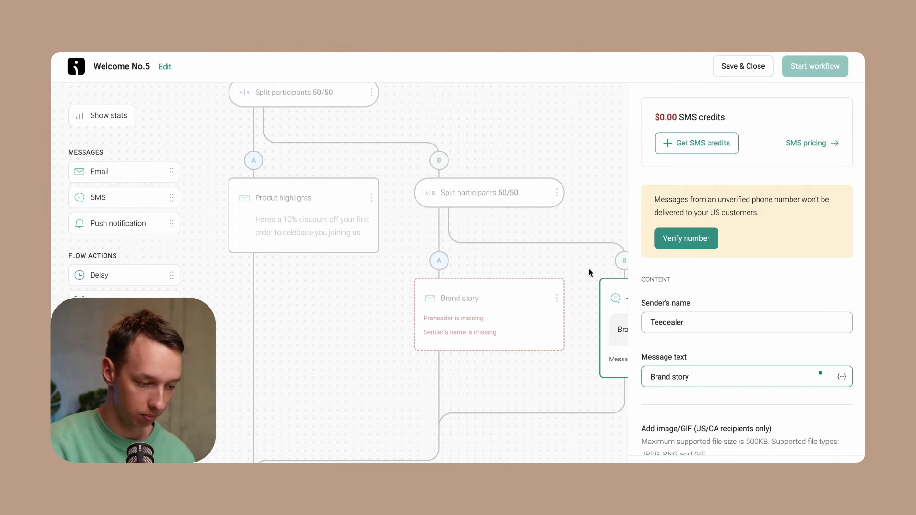
pyautogui.click(574, 274)
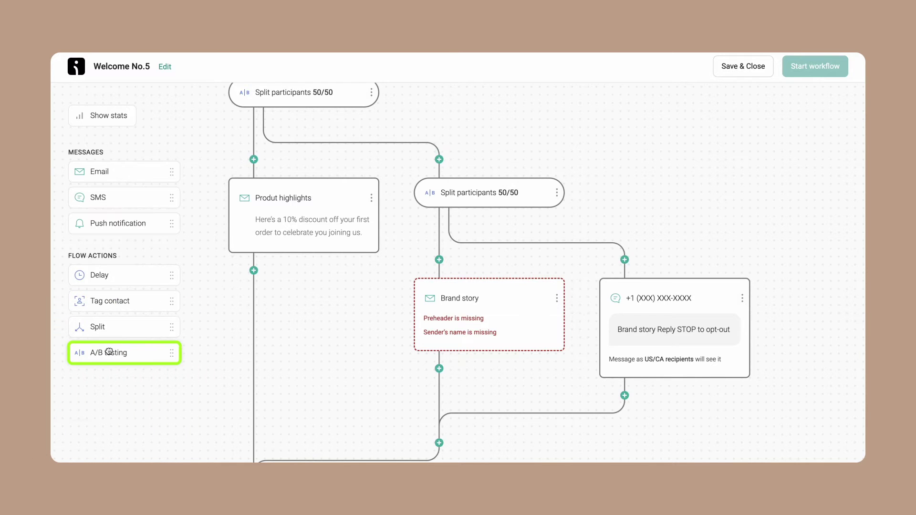
# Split path A 50/50 above Produt highlights, adding an SMS with the text 'Product highlights'
pyautogui.moveTo(153, 353); pyautogui.dragTo(253, 214)
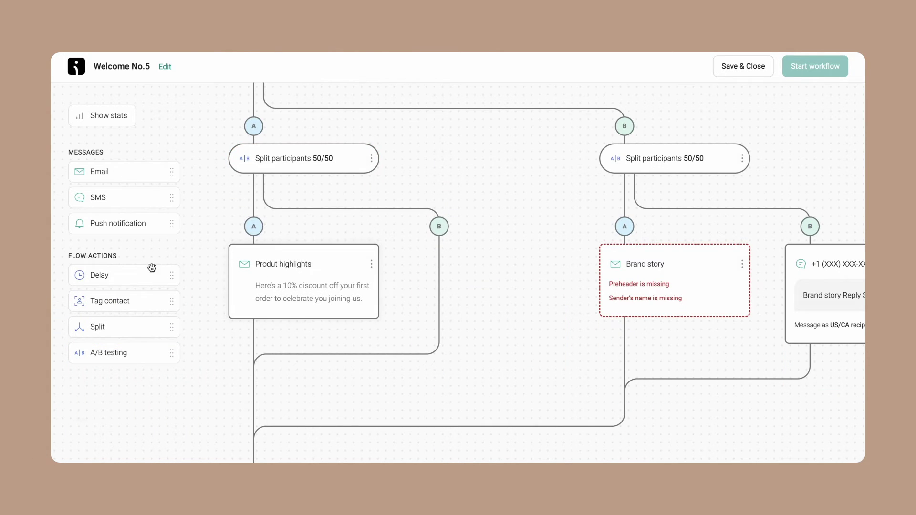
pyautogui.moveTo(98, 197); pyautogui.dragTo(436, 244)
pyautogui.click(699, 400)
pyautogui.write('Product')
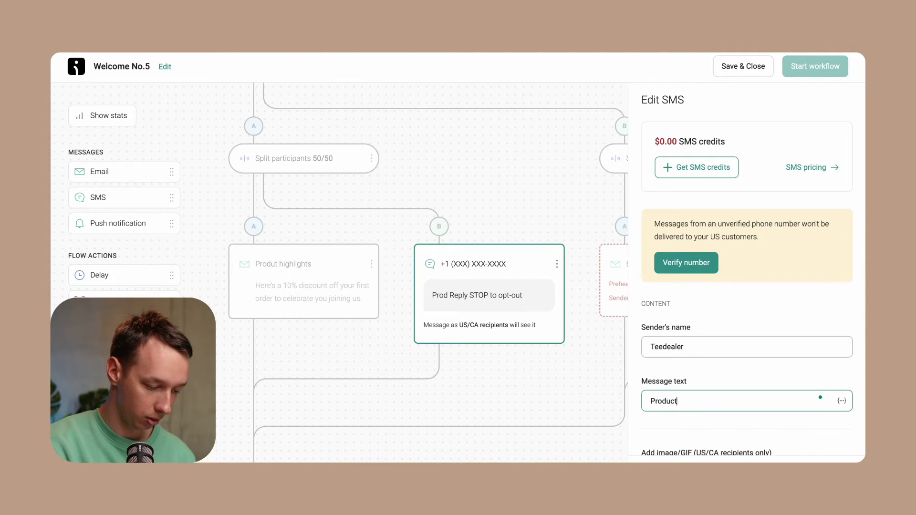
pyautogui.write(' highlights')
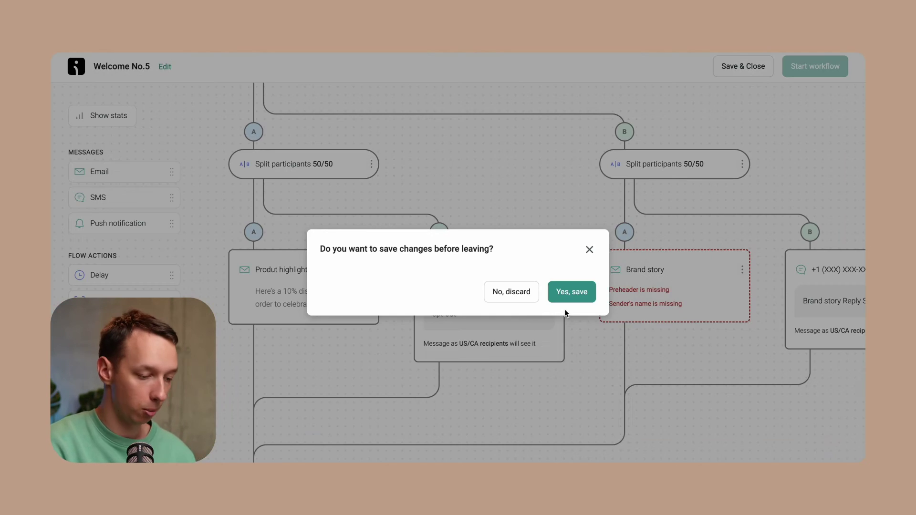
# Create a new workflow from the pre-built Abandoned Cart template, opening 'Abandoned Cart No.5'
pyautogui.click(568, 293)
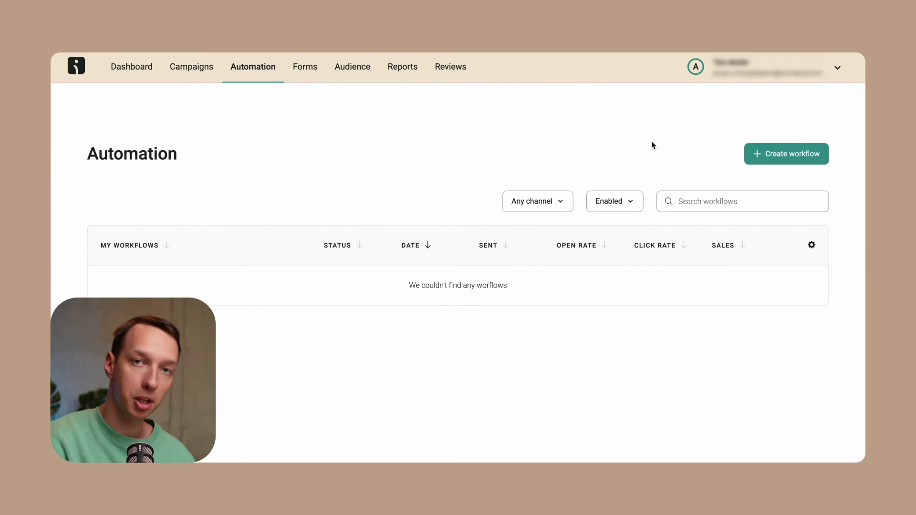
pyautogui.click(762, 161)
pyautogui.scroll(-1, 507, 211)
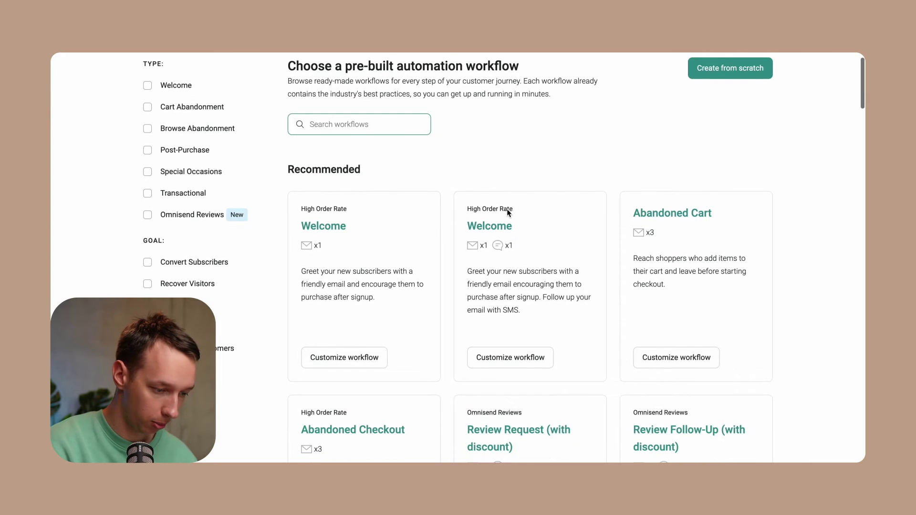
pyautogui.click(689, 211)
pyautogui.scroll(-3, 522, 280)
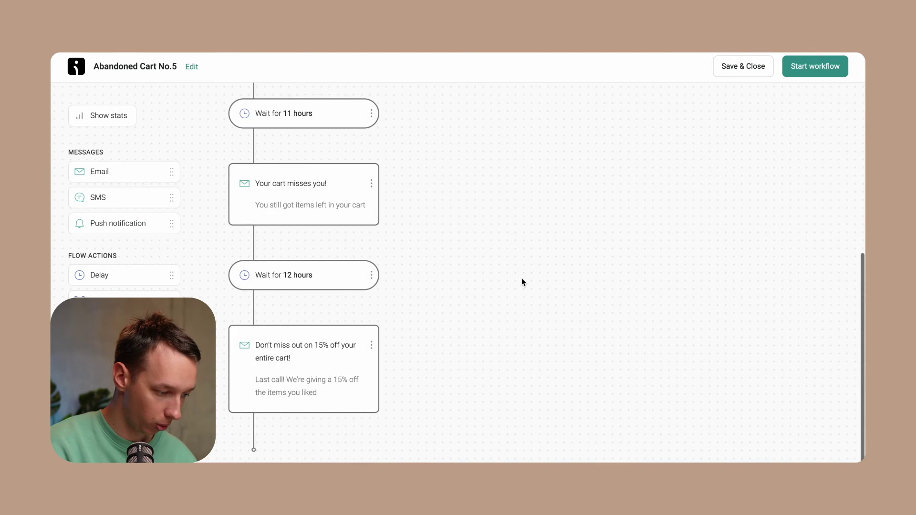
pyautogui.scroll(5, 522, 280)
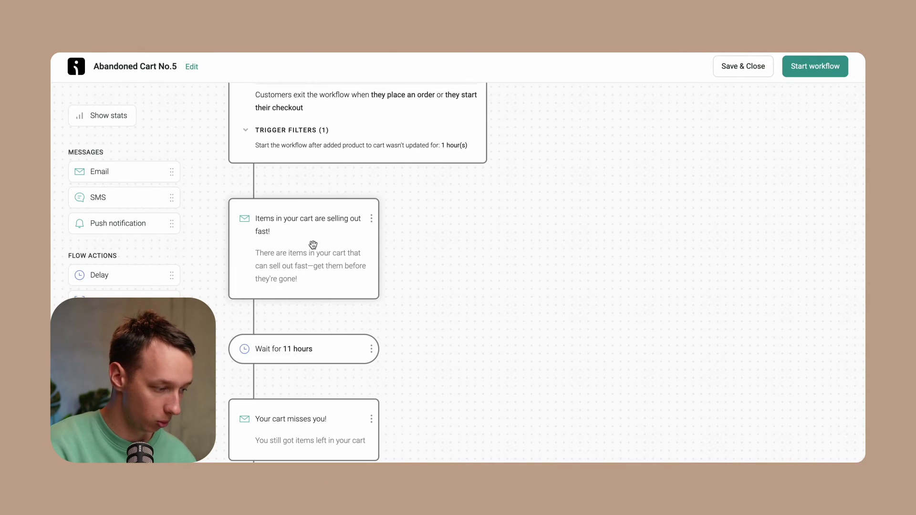
# Delete the 'Your cart misses you!' email, the 12-hour wait and the leftover step
pyautogui.scroll(-3, 374, 293)
pyautogui.click(372, 301)
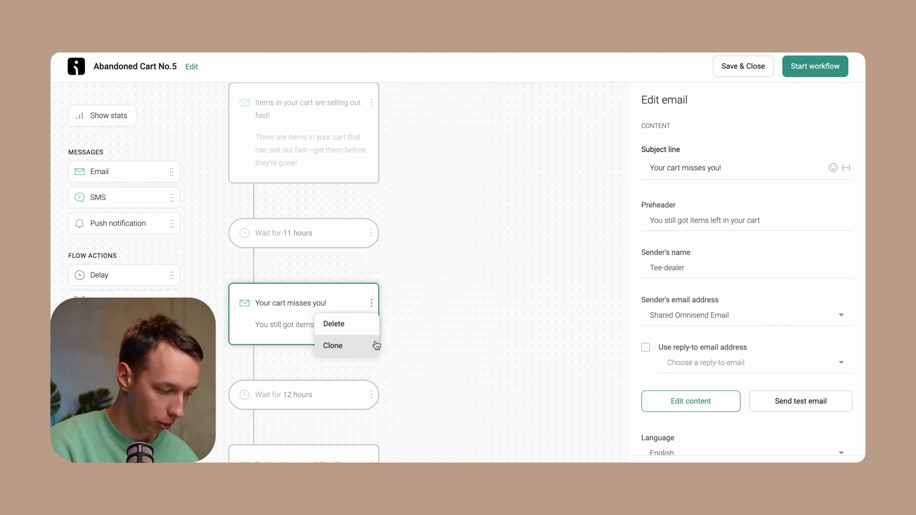
pyautogui.click(358, 324)
pyautogui.click(547, 296)
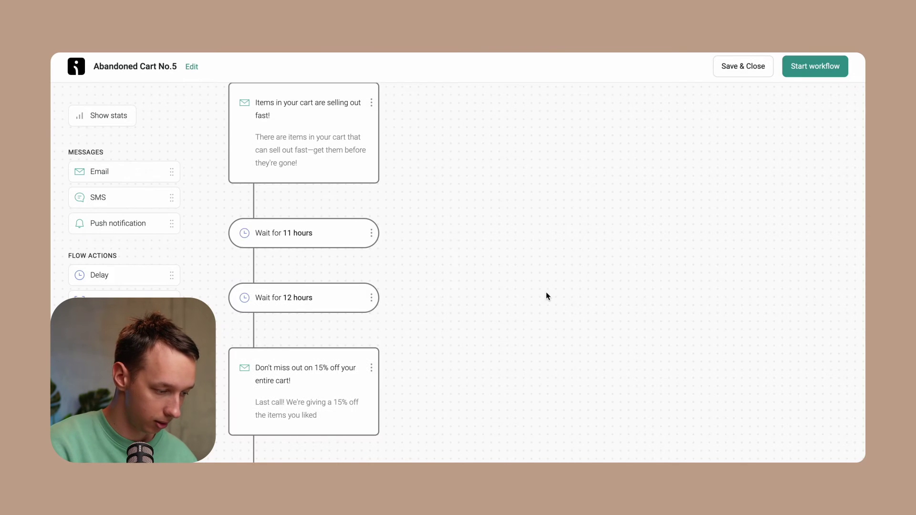
pyautogui.click(372, 298)
pyautogui.click(370, 316)
pyautogui.click(565, 309)
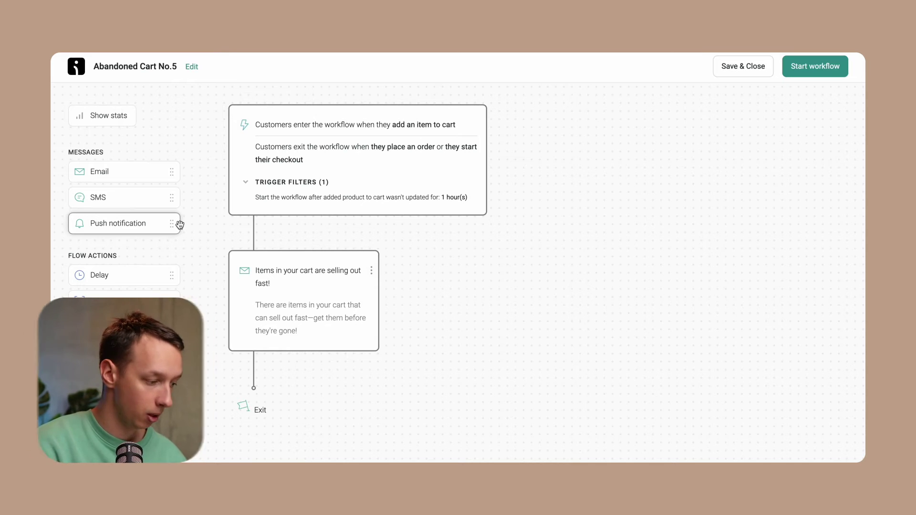
# Add an A/B split after the trigger, with the selling-out email on path A and its copy on path B
pyautogui.moveTo(112, 354); pyautogui.dragTo(282, 228)
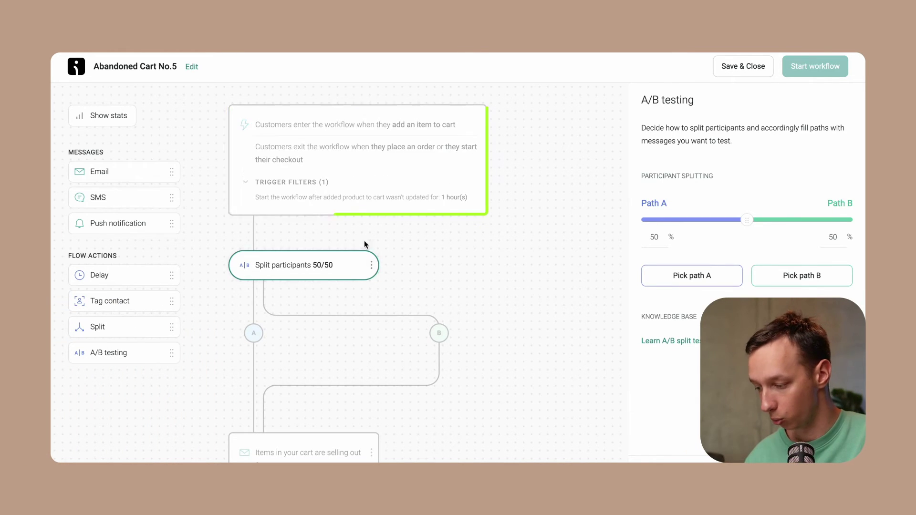
pyautogui.scroll(-3, 316, 385)
pyautogui.moveTo(285, 379); pyautogui.dragTo(260, 258)
pyautogui.click(372, 286)
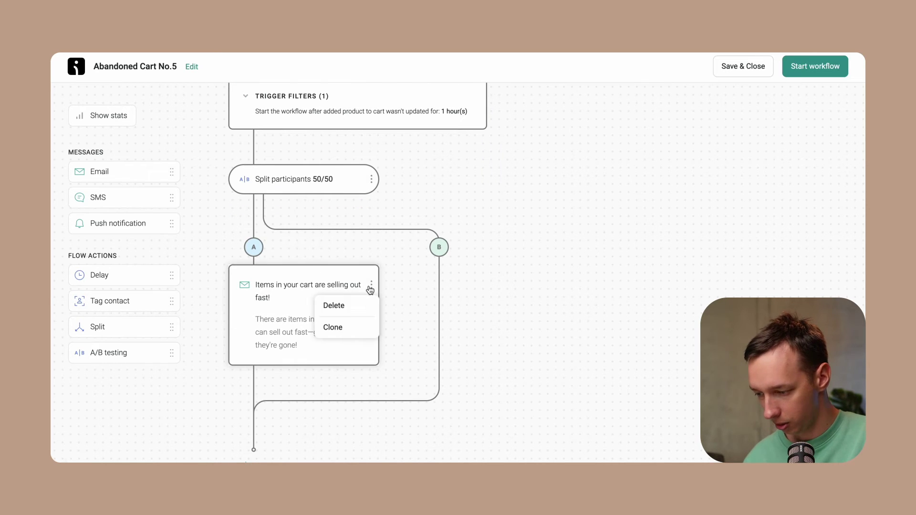
pyautogui.click(354, 327)
pyautogui.moveTo(342, 404); pyautogui.dragTo(448, 272)
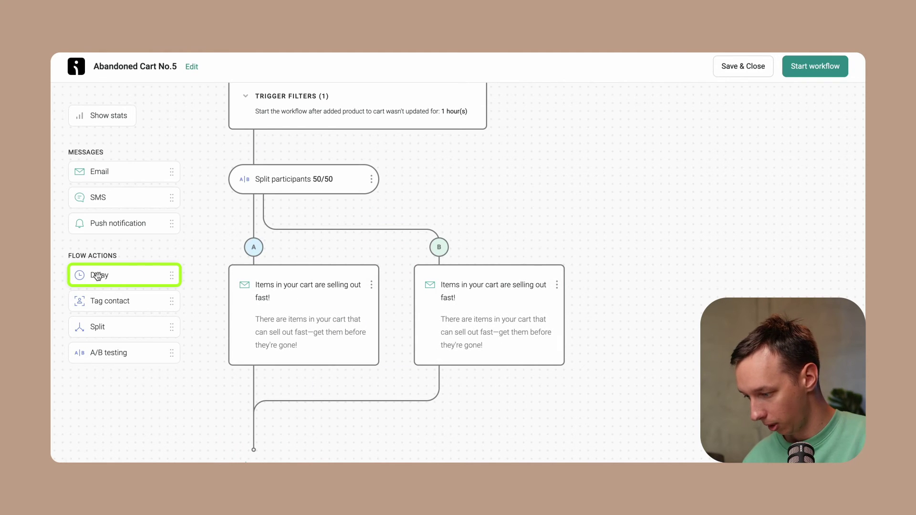
# Add a 1-hour delay at the top of path A and a 12-hour delay at the top of path B
pyautogui.moveTo(101, 275); pyautogui.dragTo(286, 269)
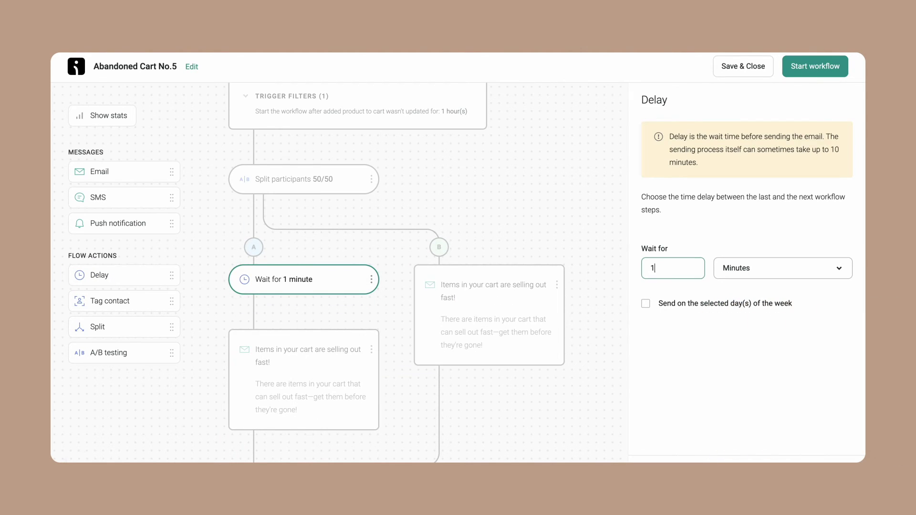
pyautogui.click(740, 274)
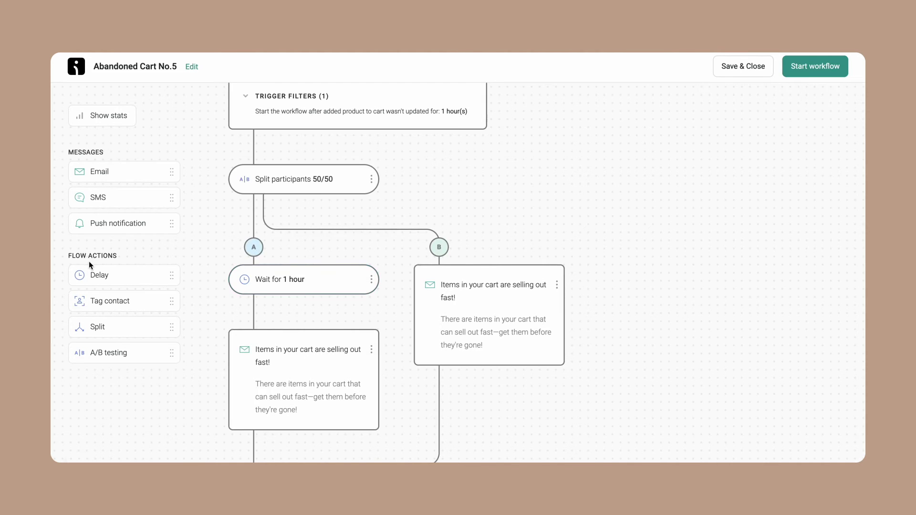
pyautogui.moveTo(90, 273); pyautogui.dragTo(436, 257)
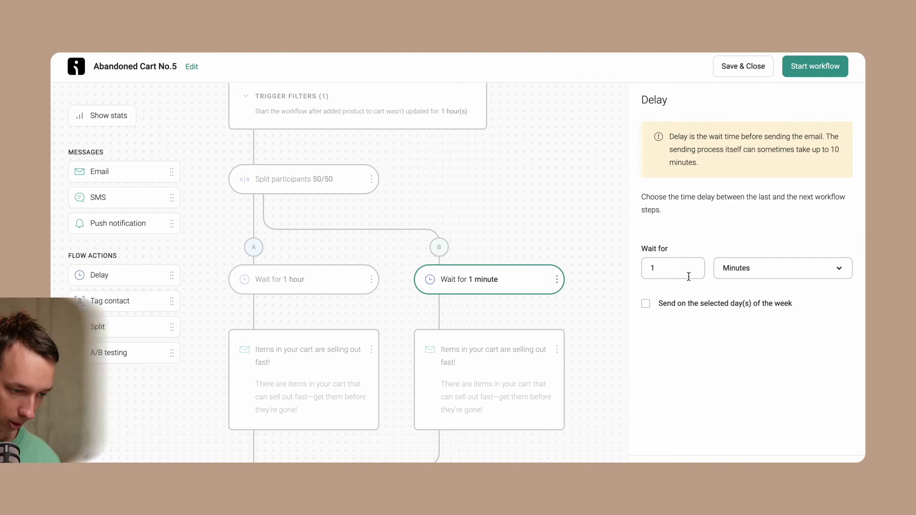
pyautogui.click(689, 276)
pyautogui.write('2')
pyautogui.click(783, 268)
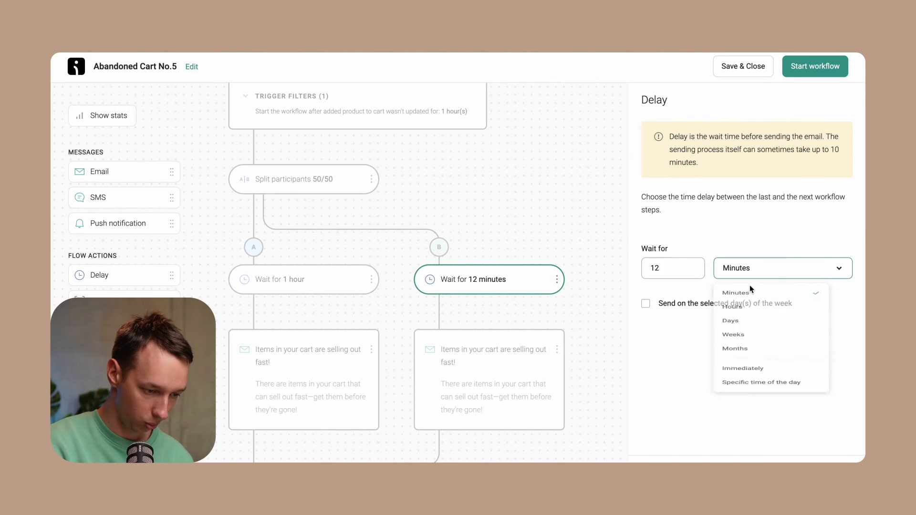
pyautogui.click(737, 320)
pyautogui.click(584, 250)
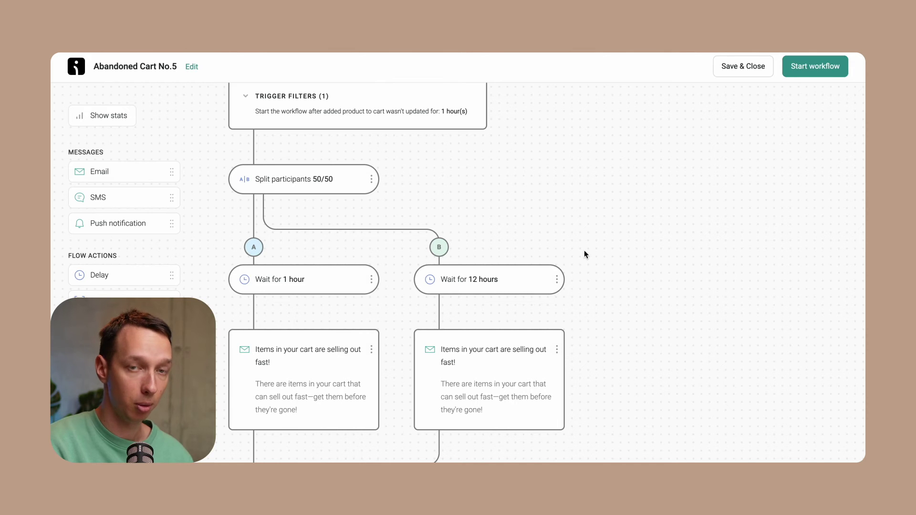
pyautogui.scroll(-1, 544, 320)
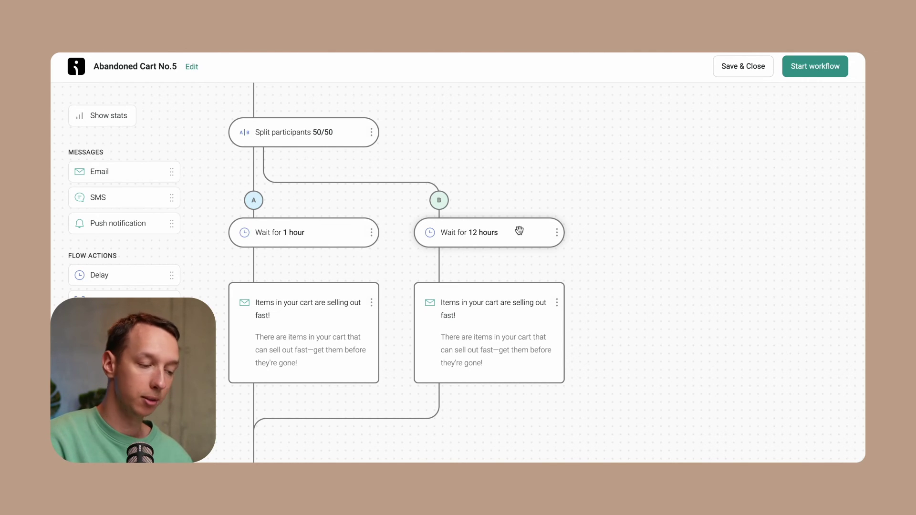
pyautogui.scroll(1, 390, 256)
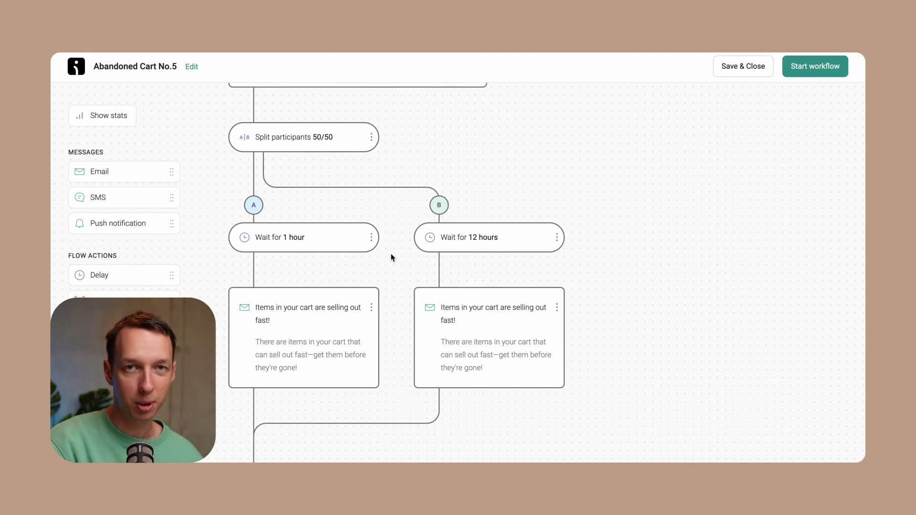